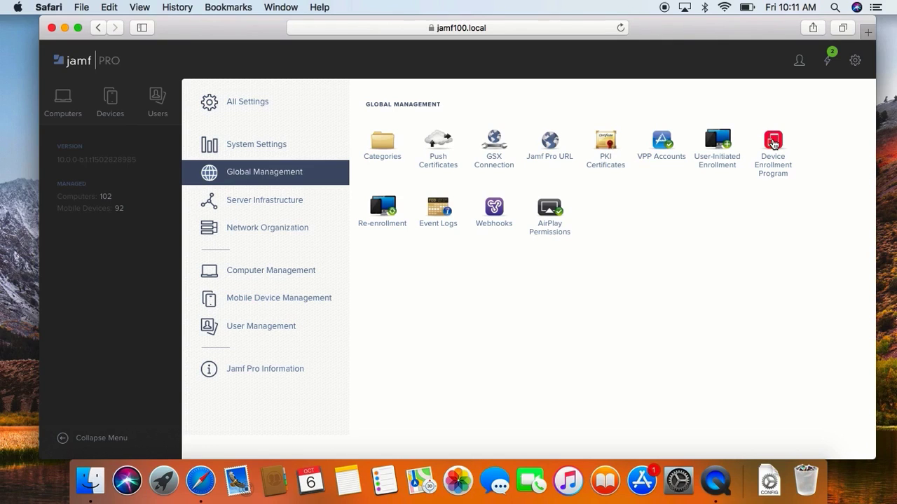
# Open the 100 DEP instance in the Device Enrollment Program settings for editing and review its details.
pyautogui.click(773, 142)
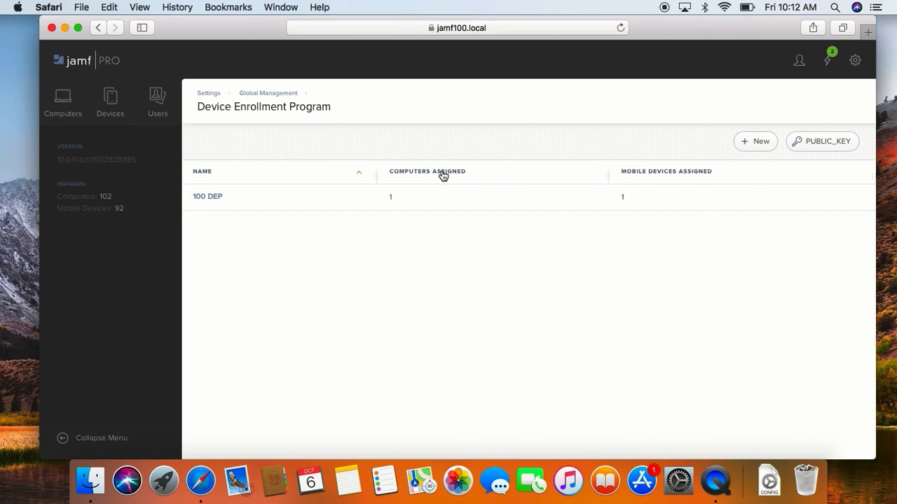
pyautogui.click(204, 199)
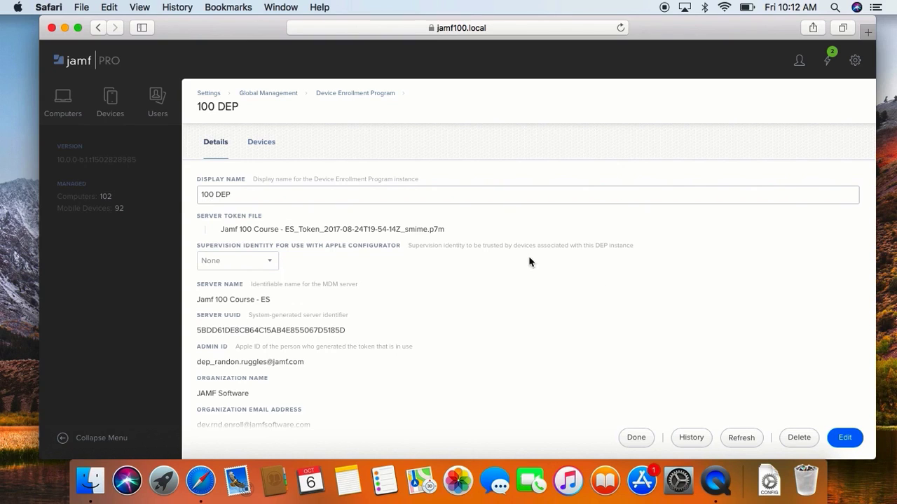
pyautogui.click(845, 438)
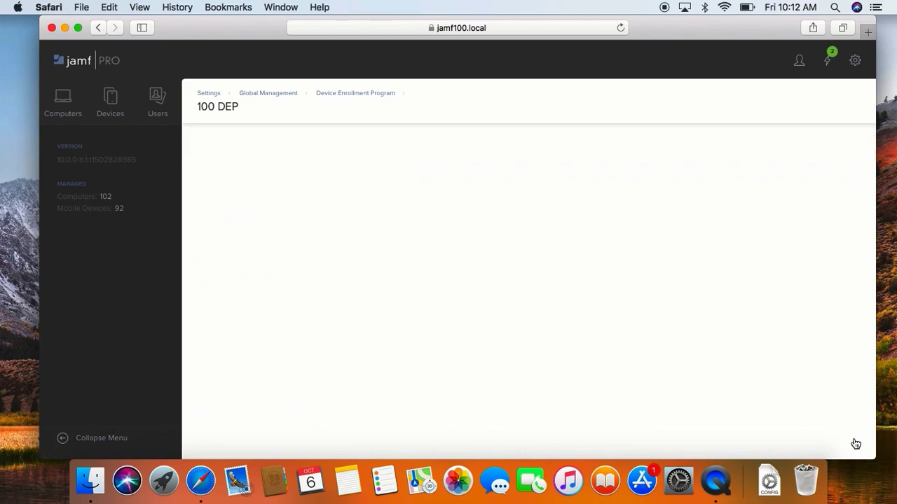
pyautogui.scroll(-1, 477, 336)
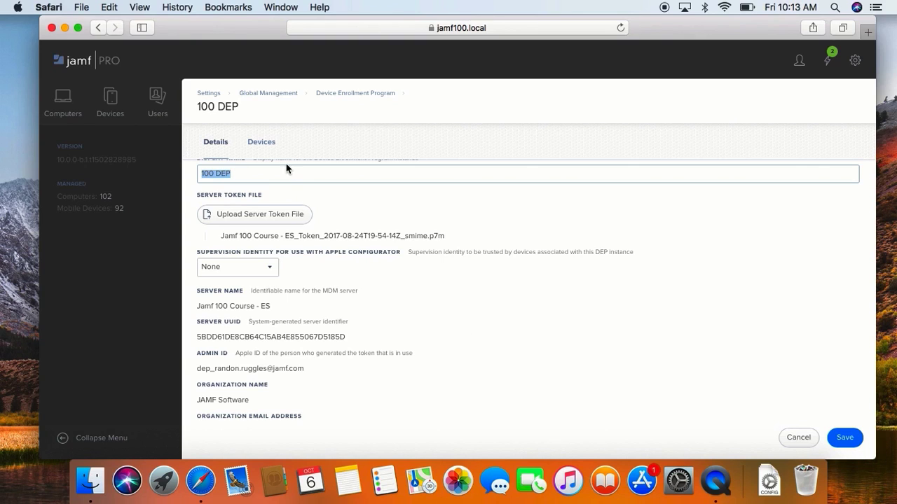
# Examine the list of devices belonging to the 100 DEP instance, including the MacBook Air and the Apple TV.
pyautogui.click(263, 145)
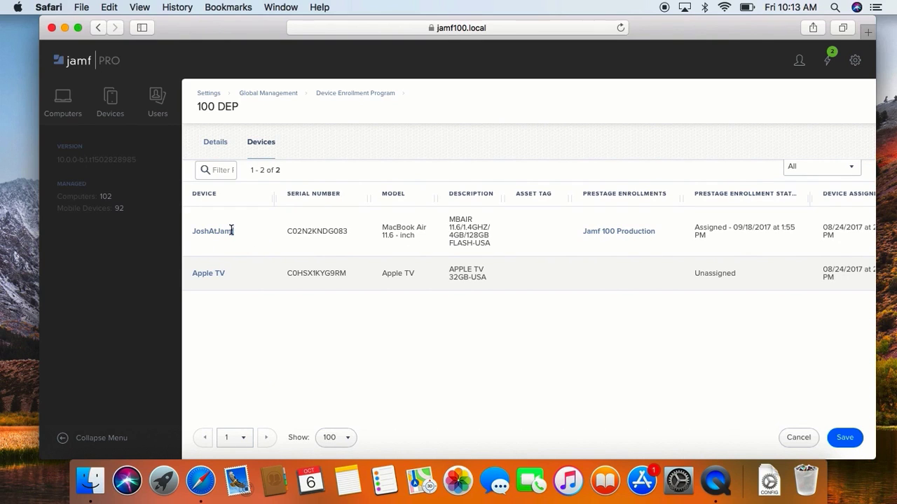
pyautogui.moveTo(234, 232); pyautogui.dragTo(190, 233)
pyautogui.click(225, 274)
pyautogui.moveTo(225, 274); pyautogui.dragTo(187, 275)
# Create a new computer PreStage enrollment with the display name "Jamf 100 Course Prestage".
pyautogui.click(61, 103)
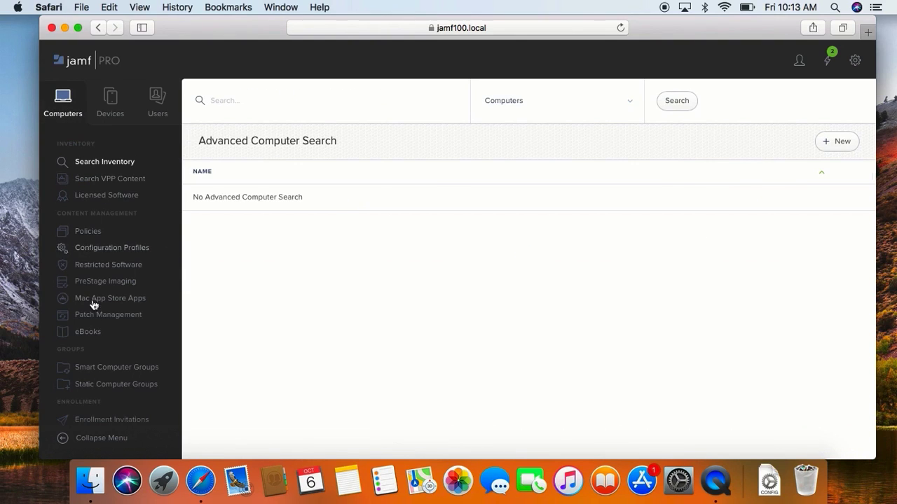
pyautogui.scroll(-3, 98, 379)
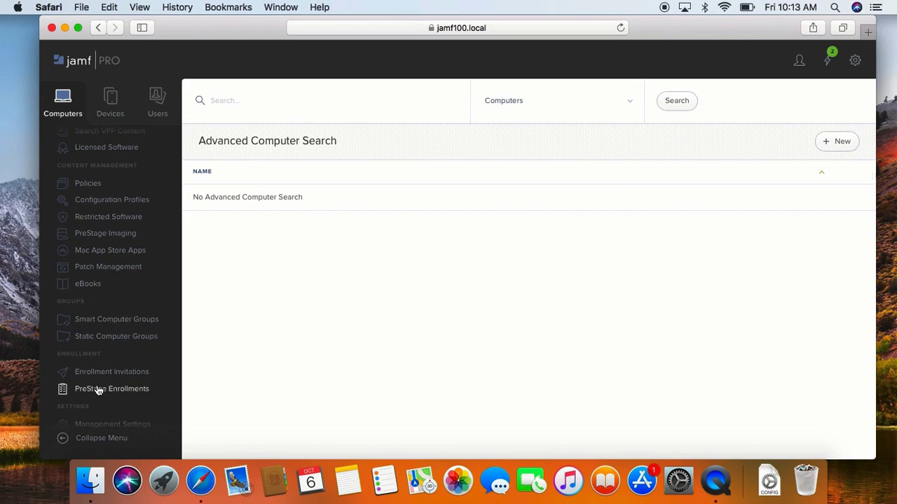
pyautogui.click(98, 391)
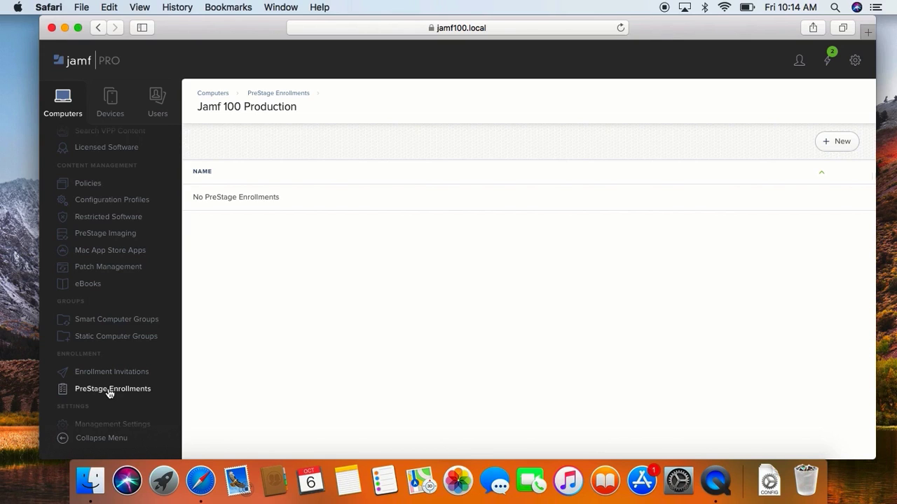
pyautogui.click(838, 143)
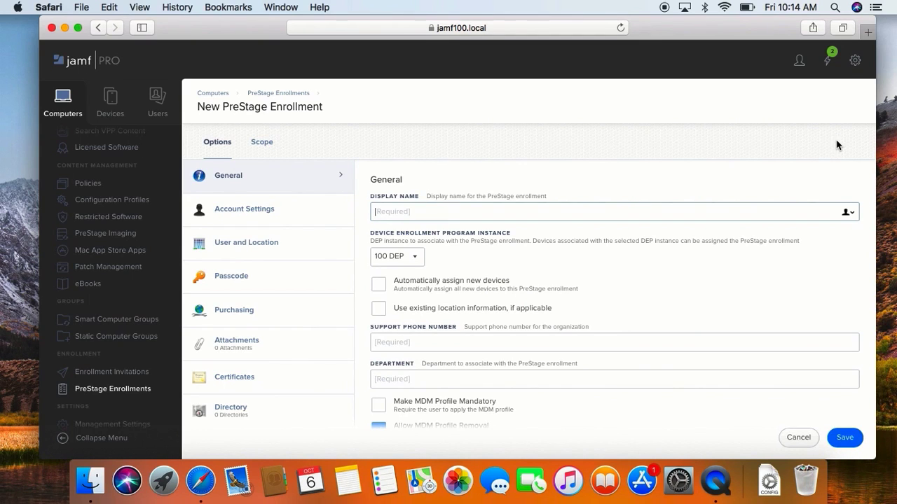
pyautogui.write('Jamf 100 Course Prestage')
# Choose 100 DEP as the Device Enrollment Program instance and enable automatic assignment of new devices.
pyautogui.click(421, 258)
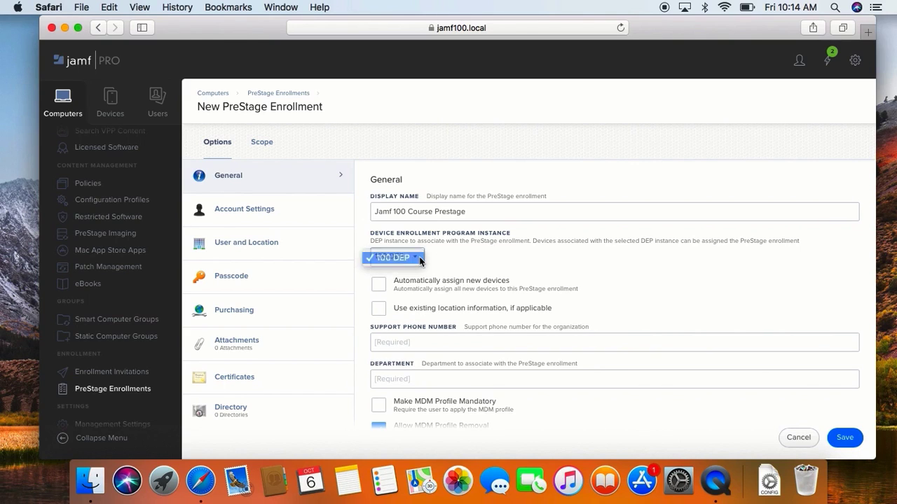
pyautogui.click(419, 259)
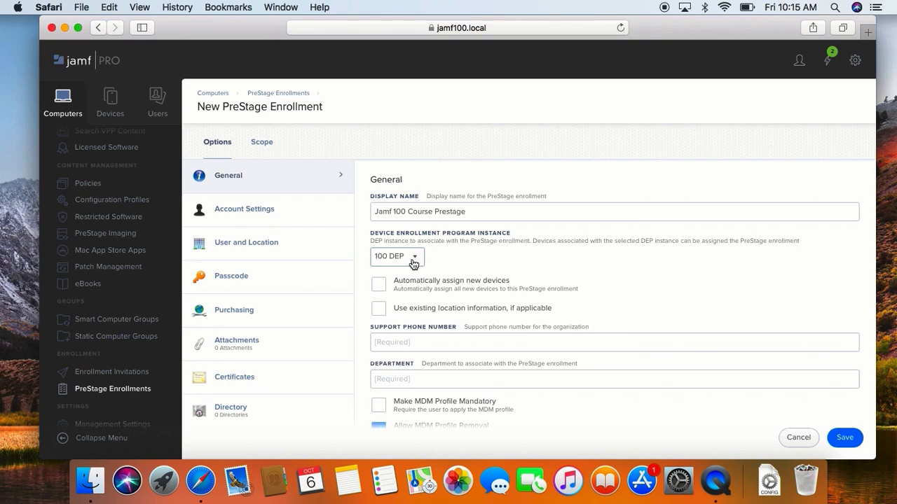
pyautogui.click(378, 284)
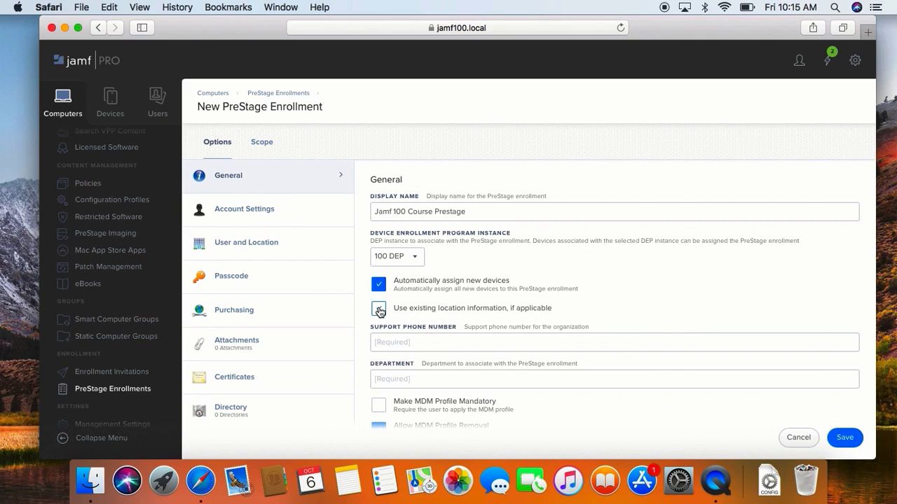
# Enter the organization's support phone number and set the department to "Jamf 100".
pyautogui.scroll(-2, 379, 311)
pyautogui.click(378, 308)
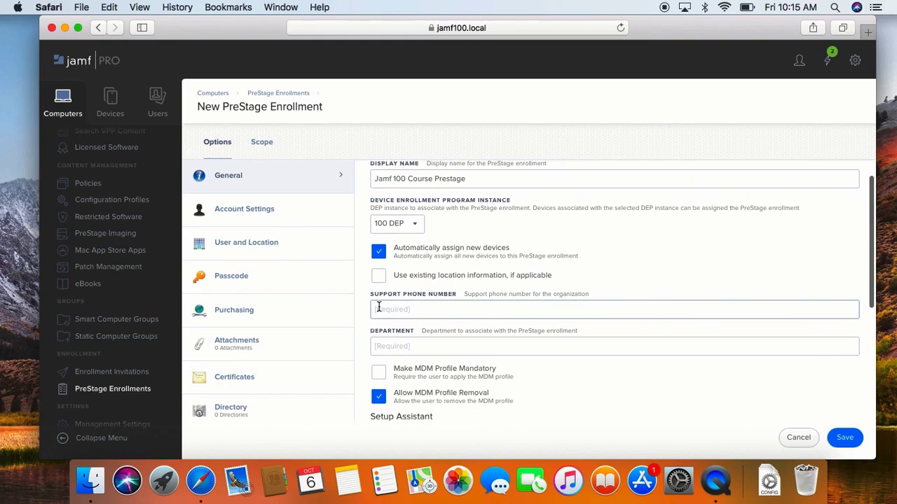
pyautogui.write('55')
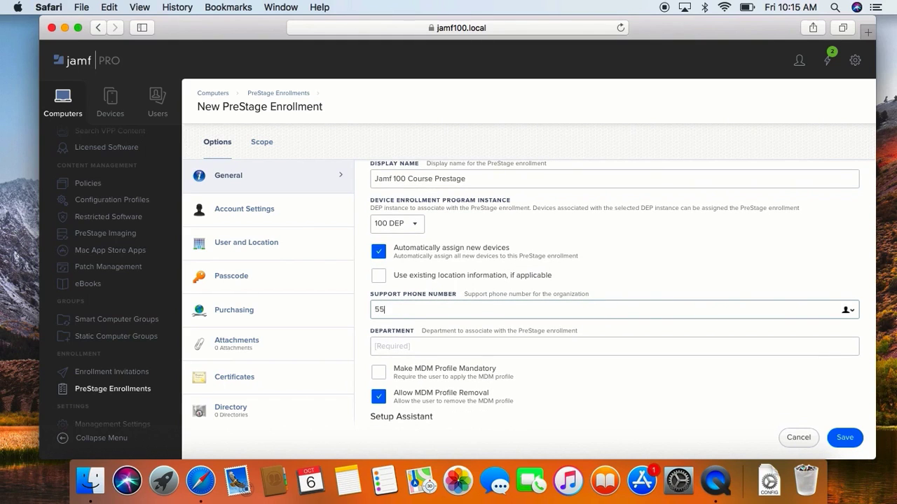
pyautogui.write('5 555 5555')
pyautogui.click(399, 346)
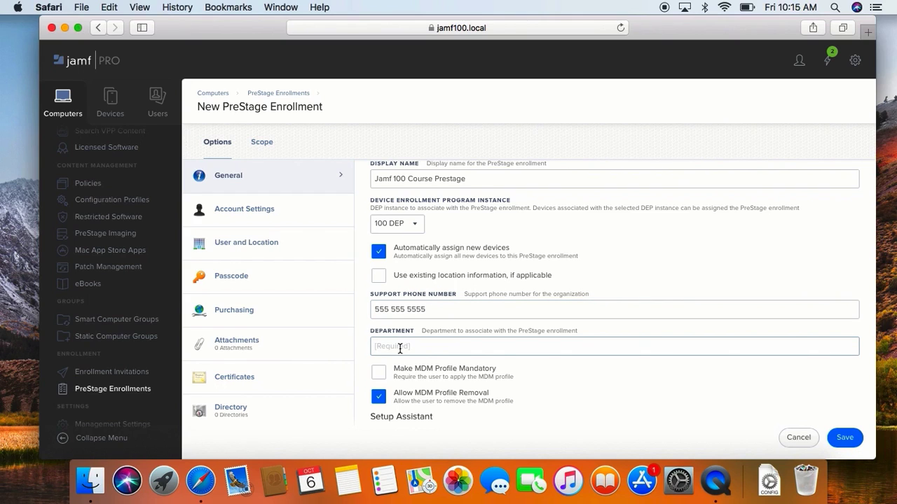
pyautogui.write('Jamf 100')
# Make the MDM profile mandatory and disallow MDM profile removal.
pyautogui.scroll(-1, 401, 340)
pyautogui.click(401, 339)
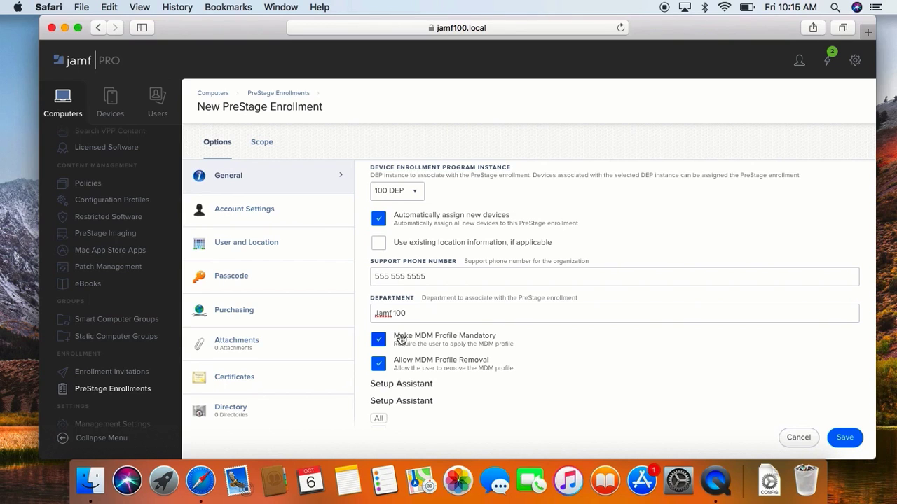
pyautogui.scroll(-1, 401, 340)
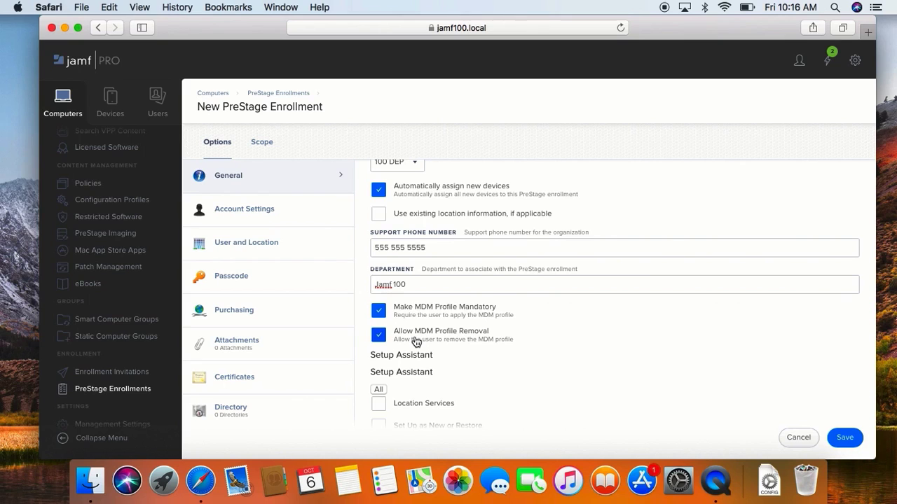
pyautogui.click(379, 339)
# Examine the available Setup Assistant options, from Location Services to Filevault.
pyautogui.scroll(-3, 379, 340)
pyautogui.click(379, 337)
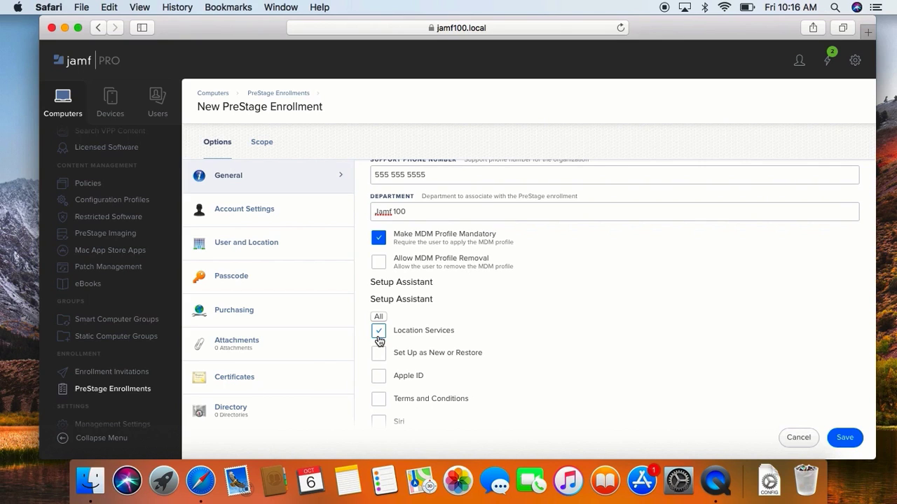
pyautogui.scroll(-4, 378, 341)
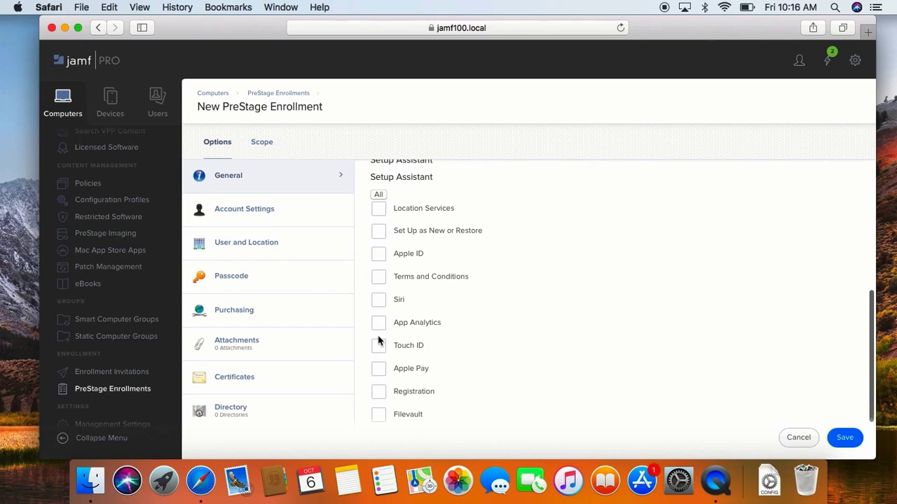
pyautogui.click(381, 208)
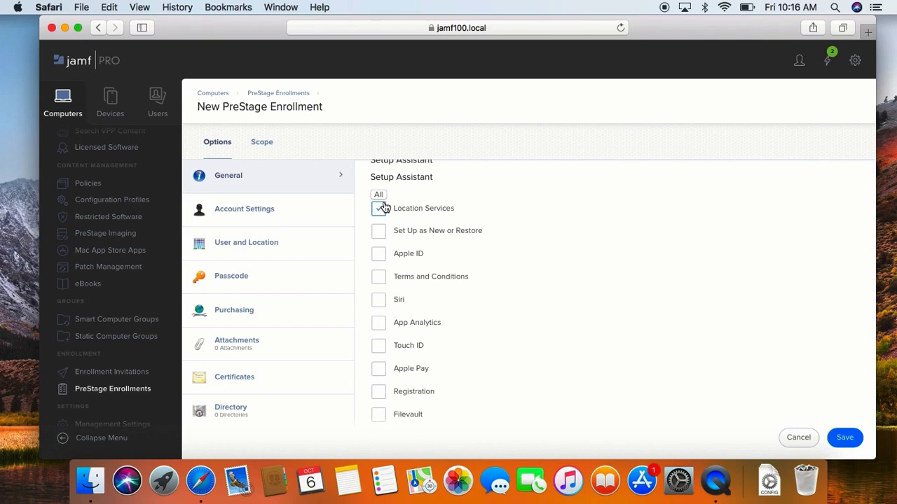
pyautogui.scroll(-3, 384, 208)
pyautogui.scroll(4, 385, 208)
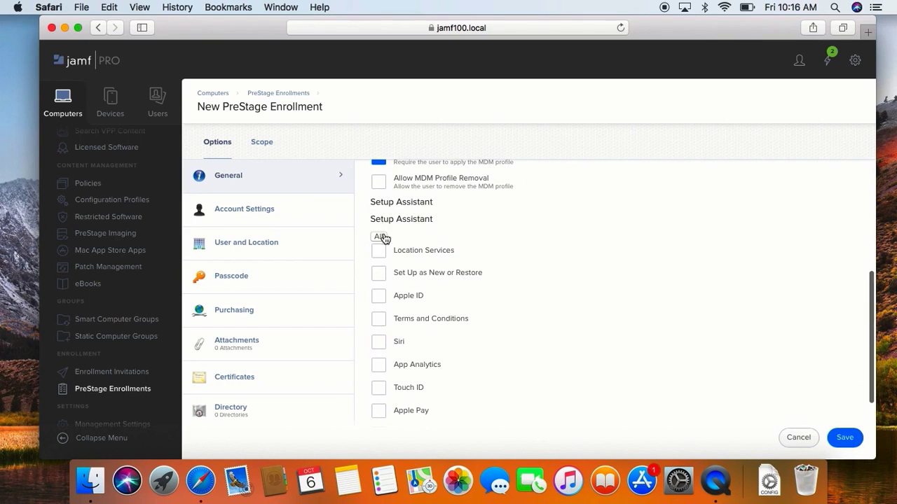
pyautogui.scroll(1, 380, 369)
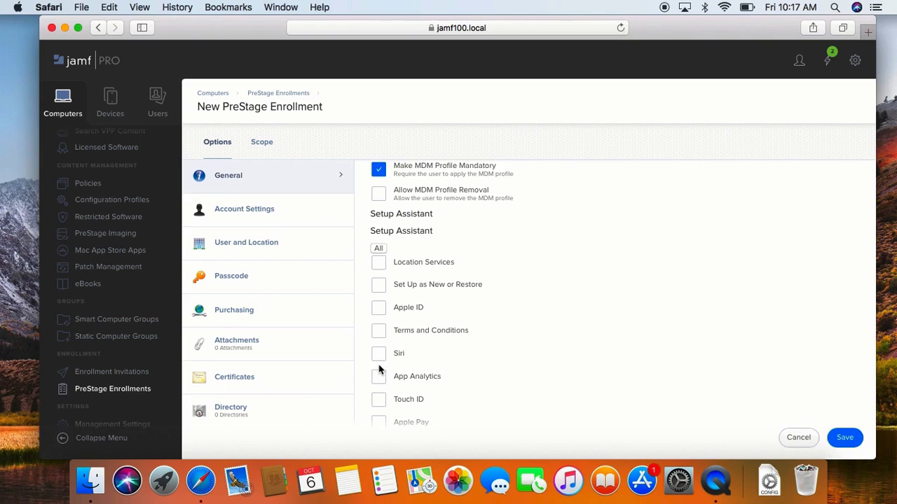
pyautogui.scroll(2, 378, 369)
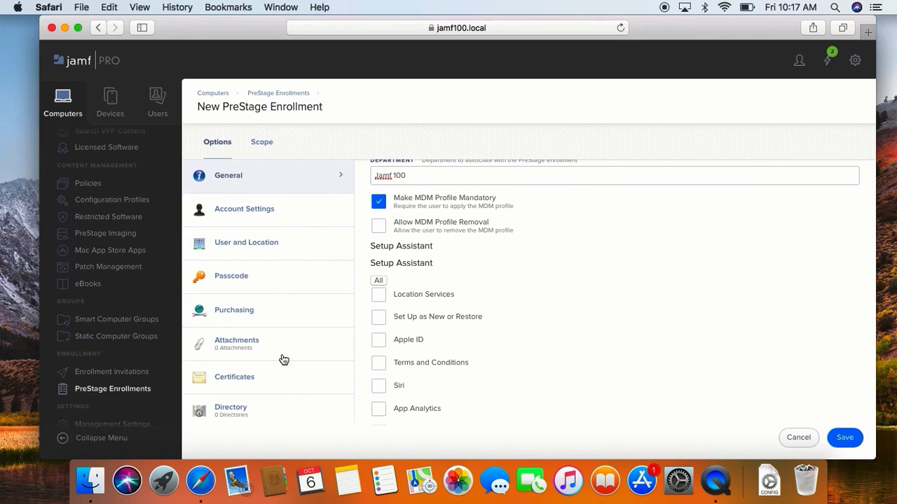
# Add the Account Settings payload to the PreStage enrollment.
pyautogui.click(273, 211)
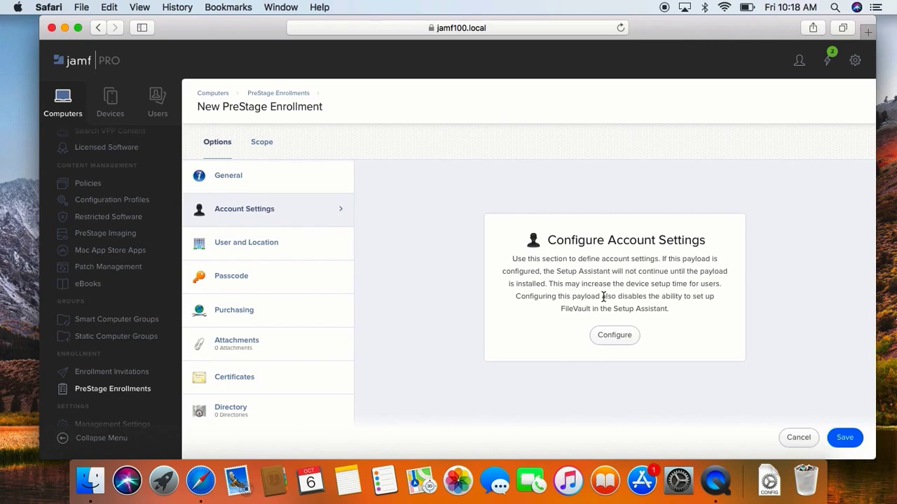
pyautogui.click(627, 341)
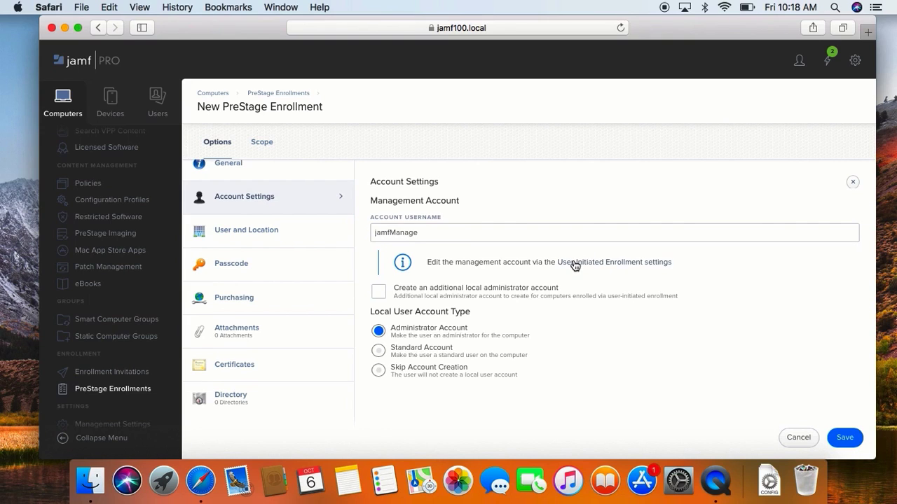
# Try the additional local administrator option and the Standard Account and Skip Account Creation types, returning to Administrator Account.
pyautogui.click(377, 292)
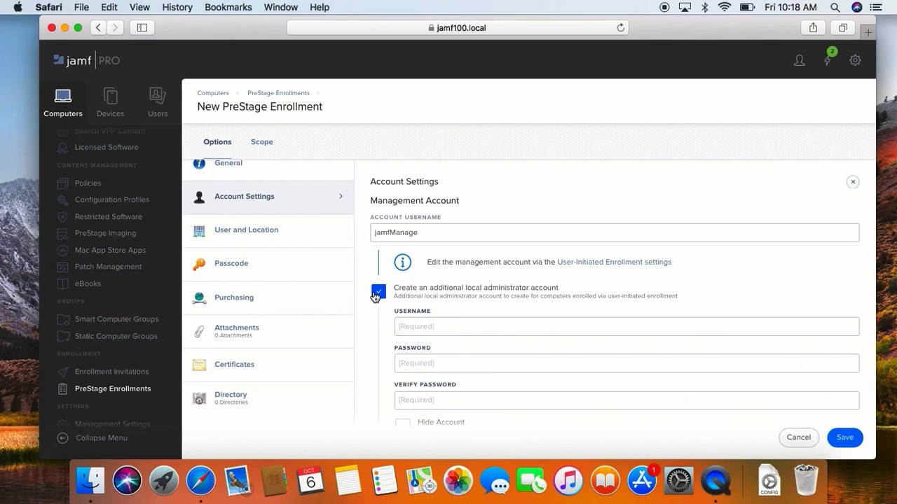
pyautogui.click(377, 292)
pyautogui.scroll(-1, 375, 297)
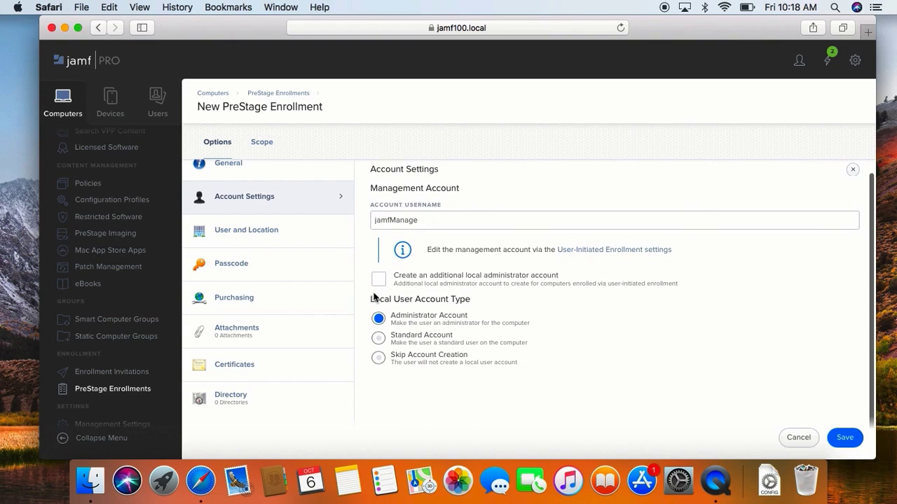
pyautogui.click(378, 337)
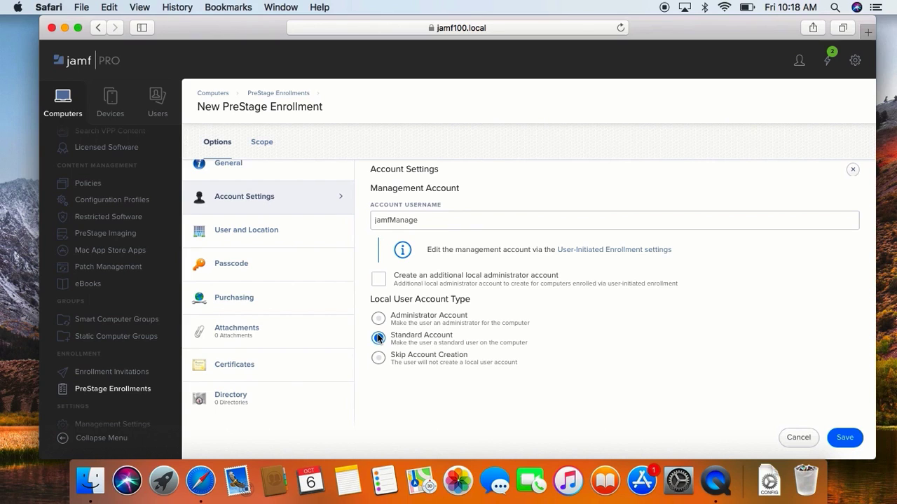
pyautogui.click(379, 358)
pyautogui.click(378, 319)
# Set the building to Minneapolis in the PreStage enrollment's user and location information.
pyautogui.click(278, 235)
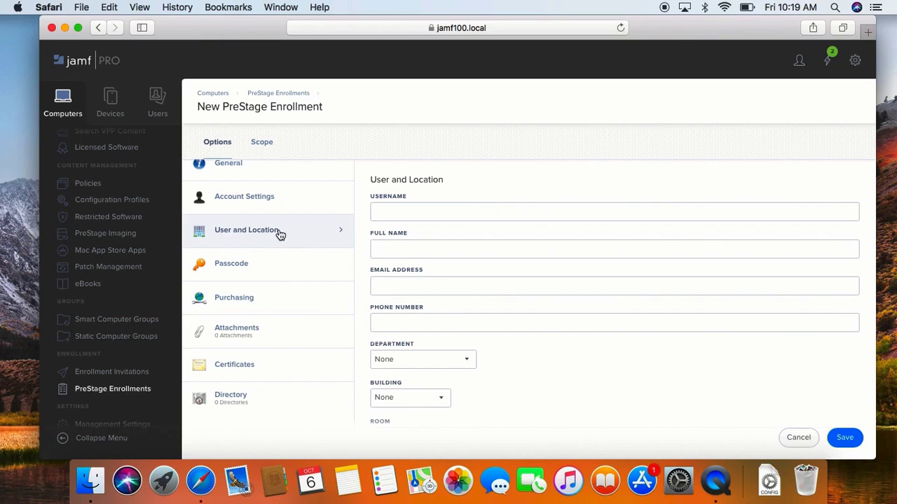
pyautogui.scroll(-1, 434, 300)
pyautogui.scroll(-1, 434, 300)
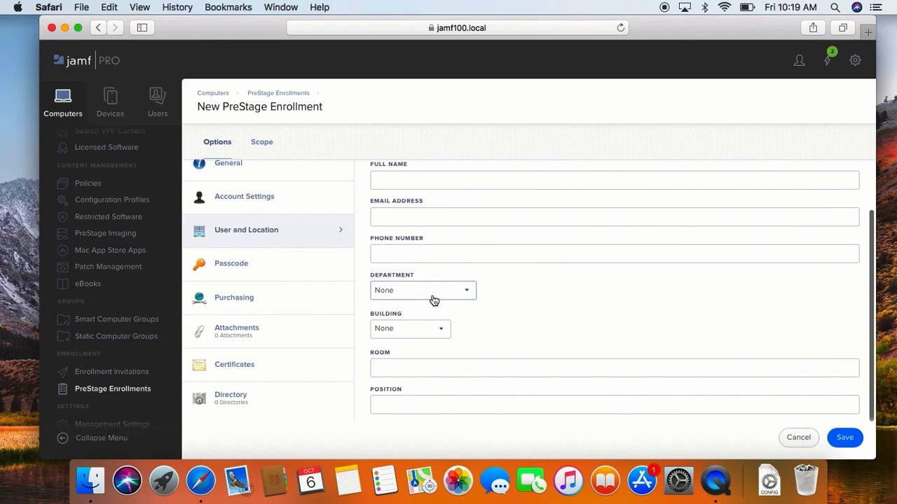
pyautogui.click(416, 330)
pyautogui.click(416, 342)
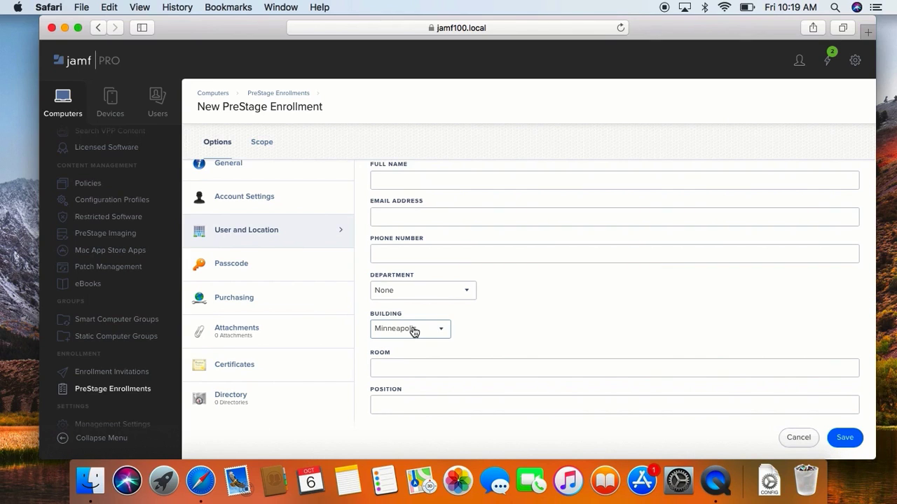
# Try out the Passcode payload and remove it from the PreStage enrollment.
pyautogui.click(283, 271)
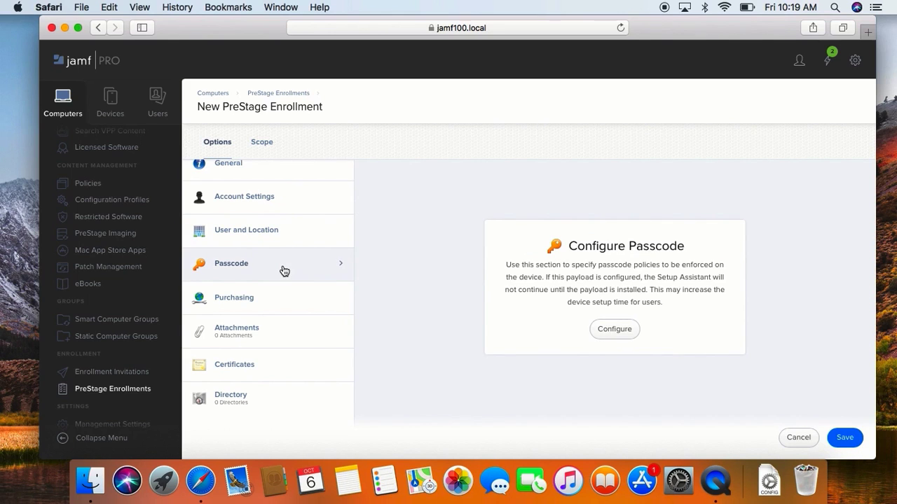
pyautogui.click(623, 337)
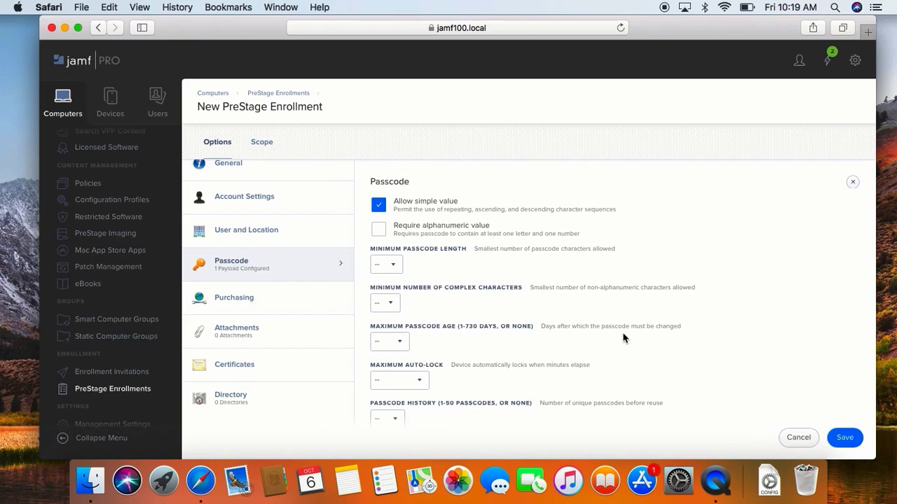
pyautogui.click(853, 184)
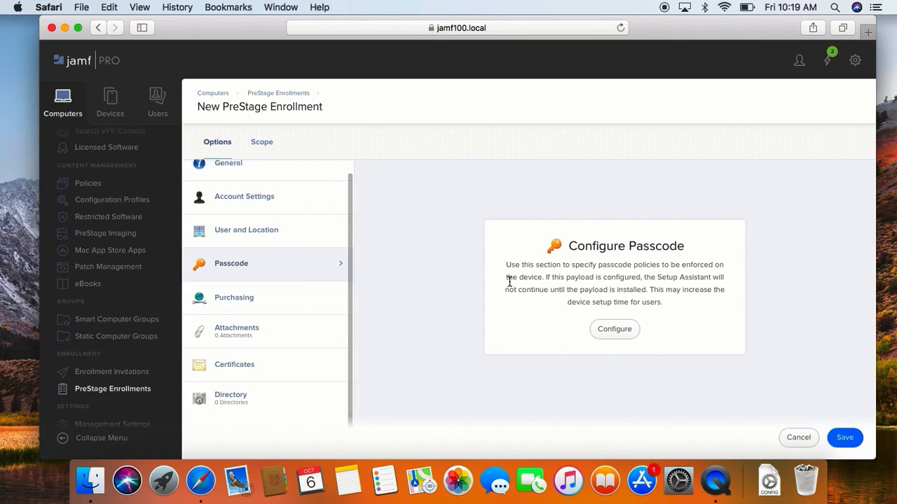
# Review the Purchasing, Attachments, Certificates and Directory payloads of the new PreStage enrollment.
pyautogui.click(321, 306)
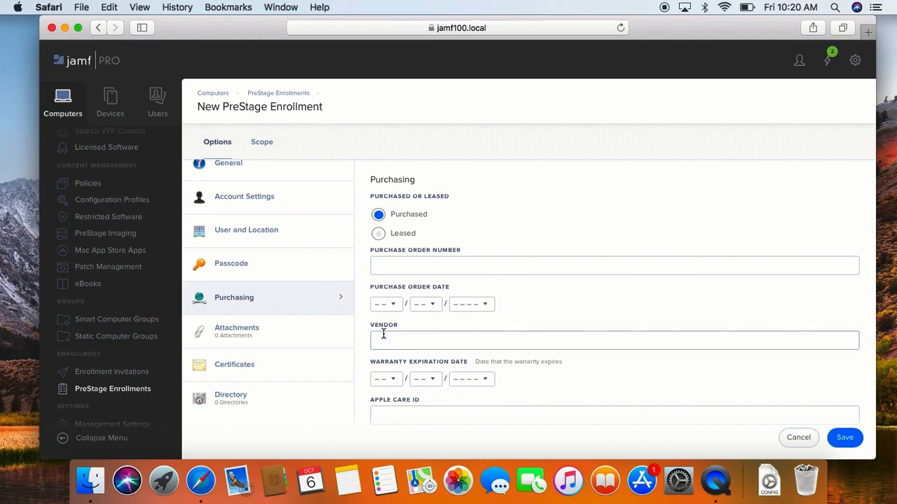
pyautogui.click(305, 337)
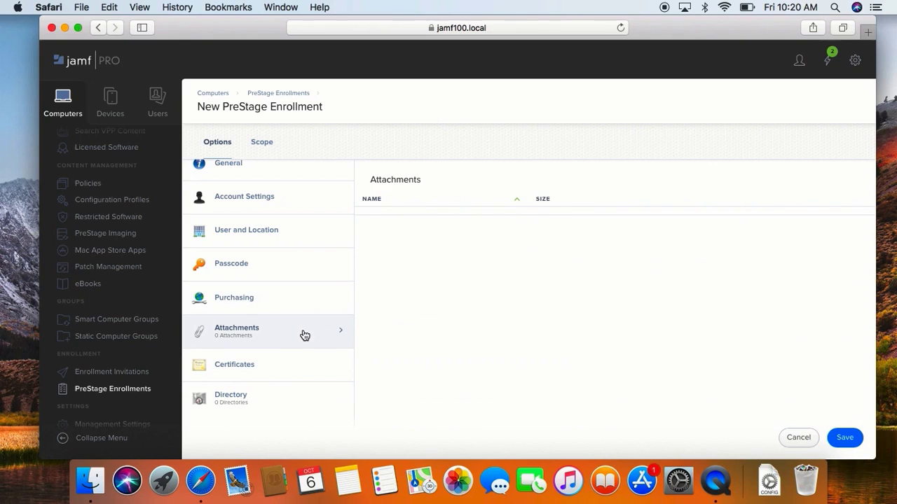
pyautogui.click(287, 373)
pyautogui.click(279, 404)
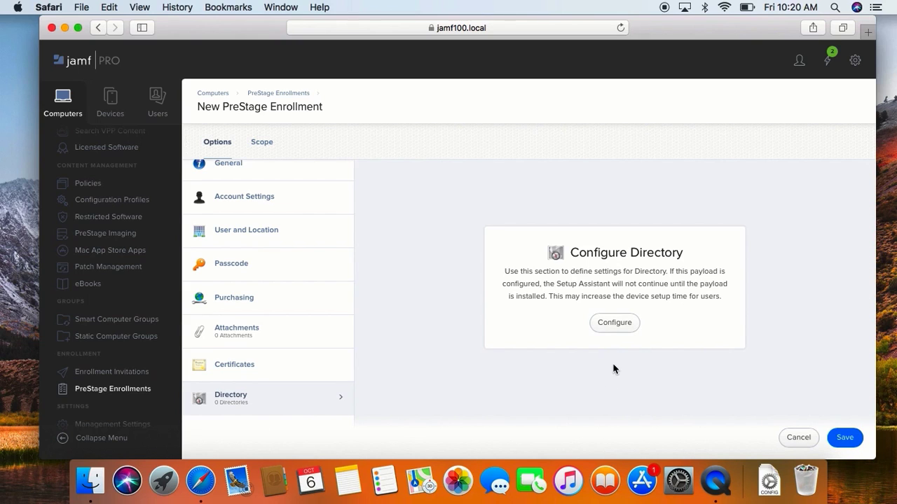
# Add the 11.6-inch MacBook Air to the PreStage enrollment's scope and save the enrollment.
pyautogui.click(271, 143)
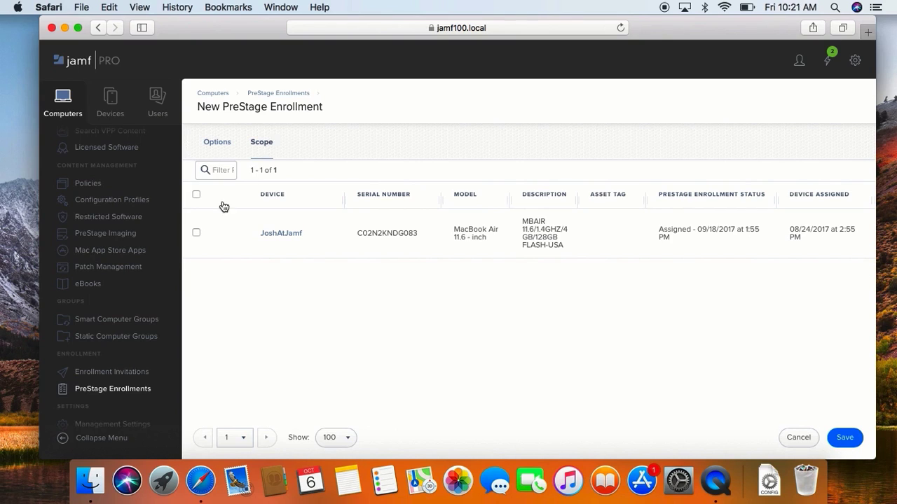
pyautogui.click(196, 234)
pyautogui.click(845, 439)
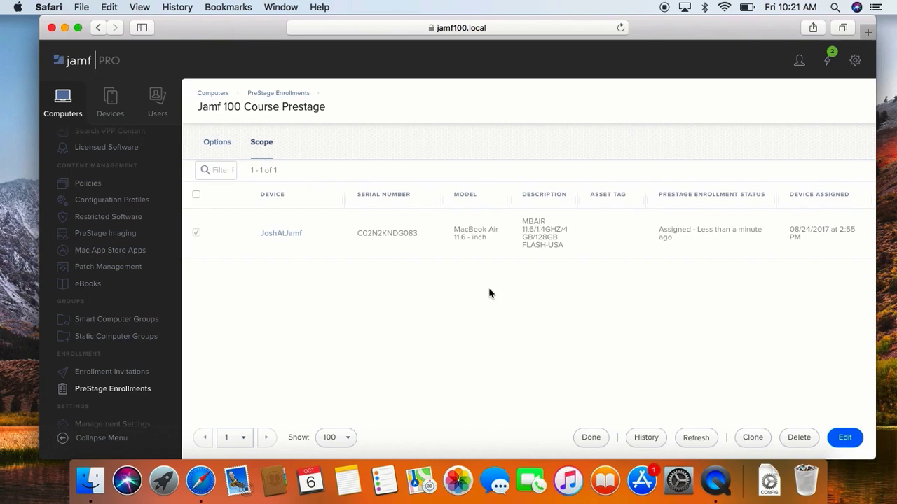
# Search the computer inventory for "JoshAtJamf" and open the matching computer's record.
pyautogui.click(61, 106)
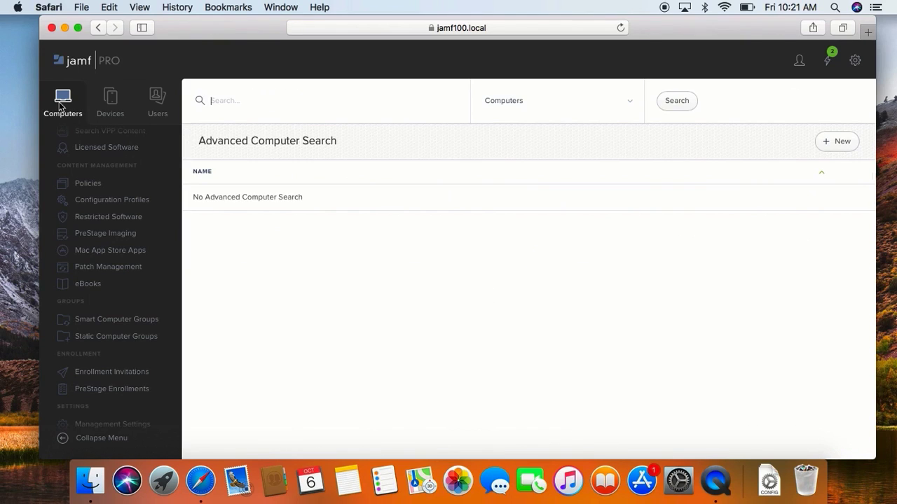
pyautogui.write('JoshAtBa')
pyautogui.press('BackSpace')
pyautogui.press('BackSpace')
pyautogui.write('Jamf')
pyautogui.press('Return')
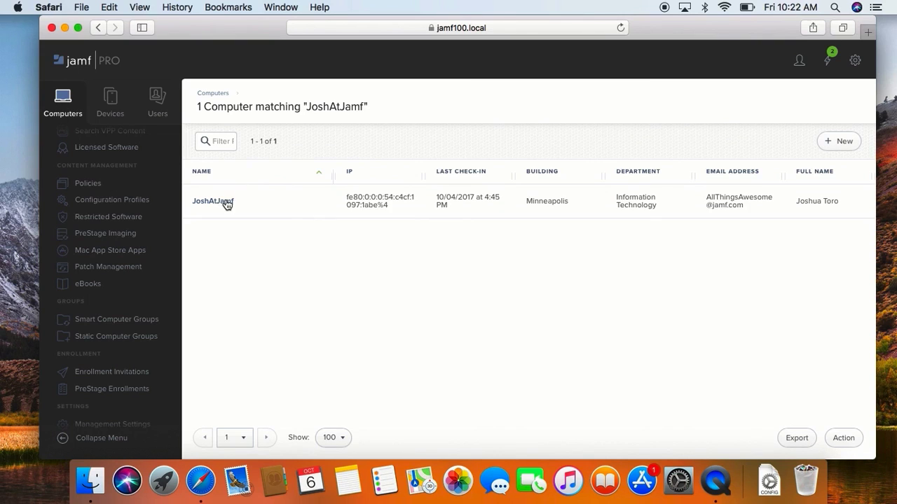
pyautogui.click(212, 201)
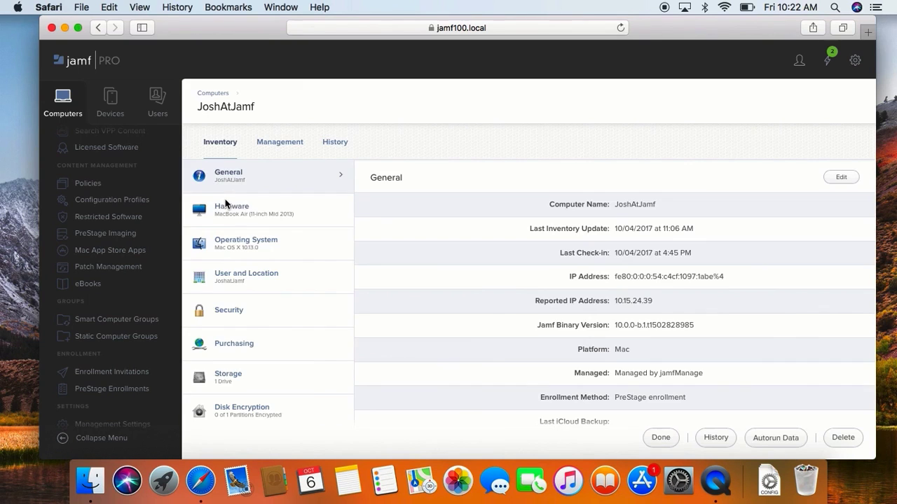
# Check the enrollment method in the computer's general inventory and the building in its user and location information.
pyautogui.scroll(-3, 528, 291)
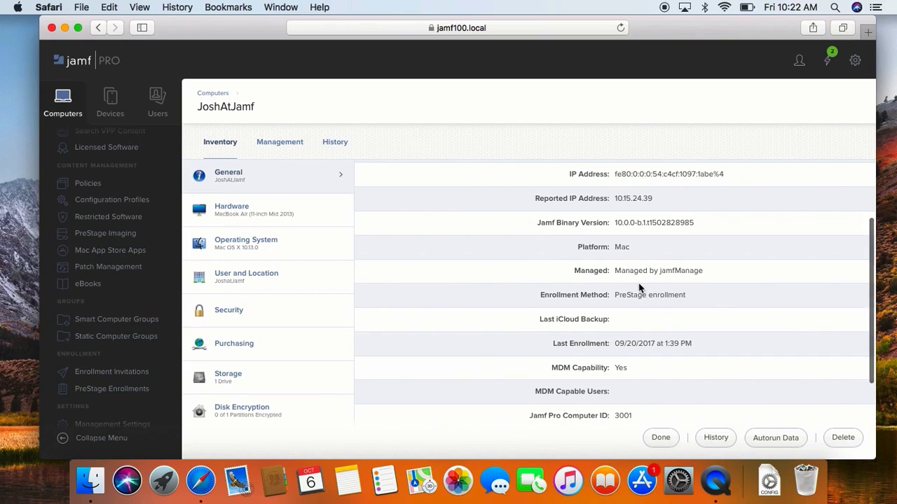
pyautogui.moveTo(616, 296); pyautogui.dragTo(691, 297)
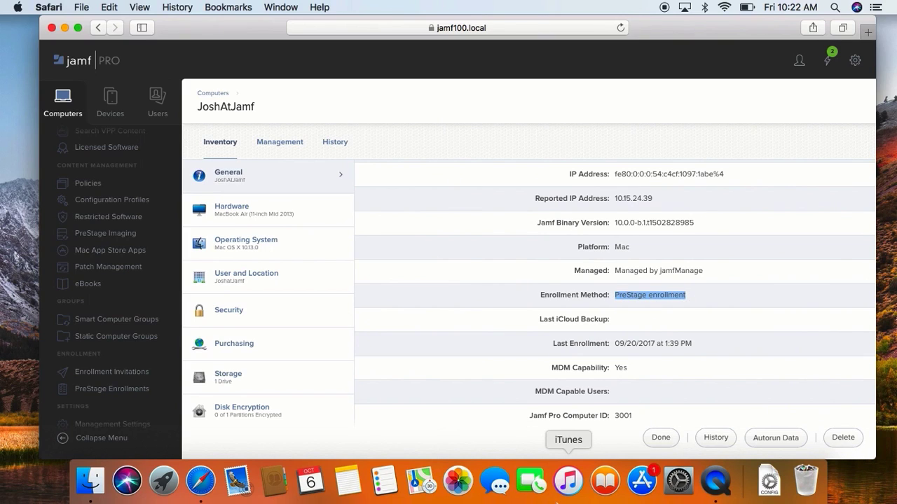
pyautogui.click(264, 274)
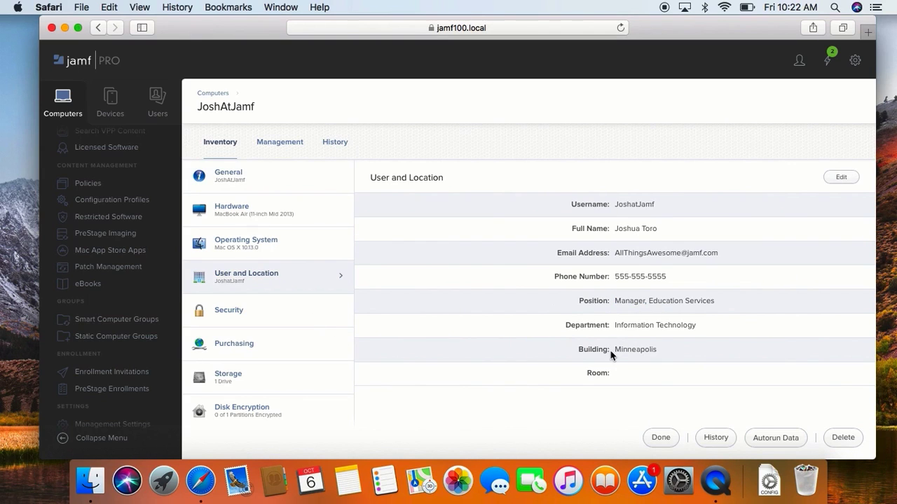
pyautogui.moveTo(616, 349); pyautogui.dragTo(660, 350)
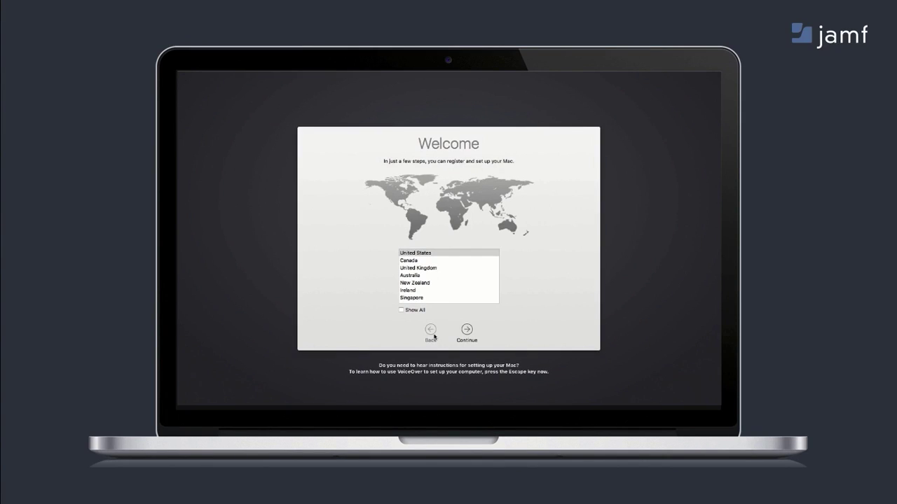
# In the new Mac's Setup Assistant, accept United States as the country and U.S. as the keyboard layout.
pyautogui.click(467, 330)
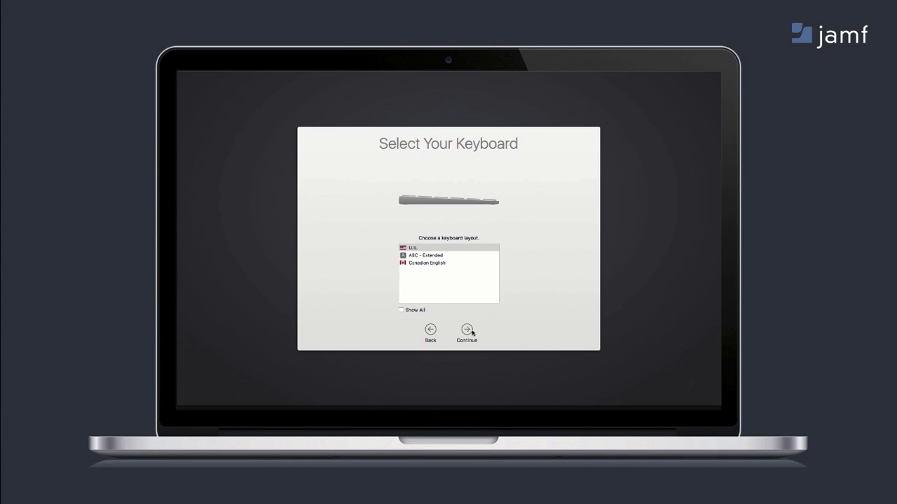
pyautogui.click(471, 332)
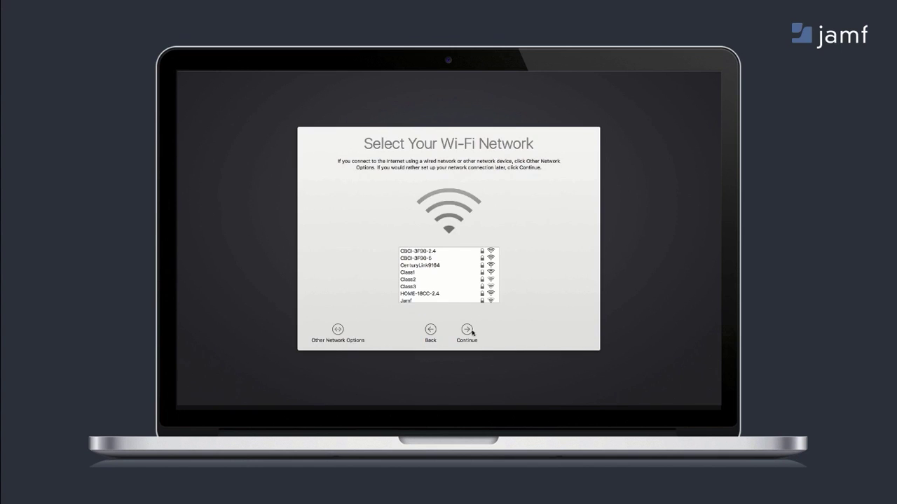
# Join the Jamf Wi-Fi network by entering the network password.
pyautogui.scroll(-3, 445, 301)
pyautogui.click(438, 306)
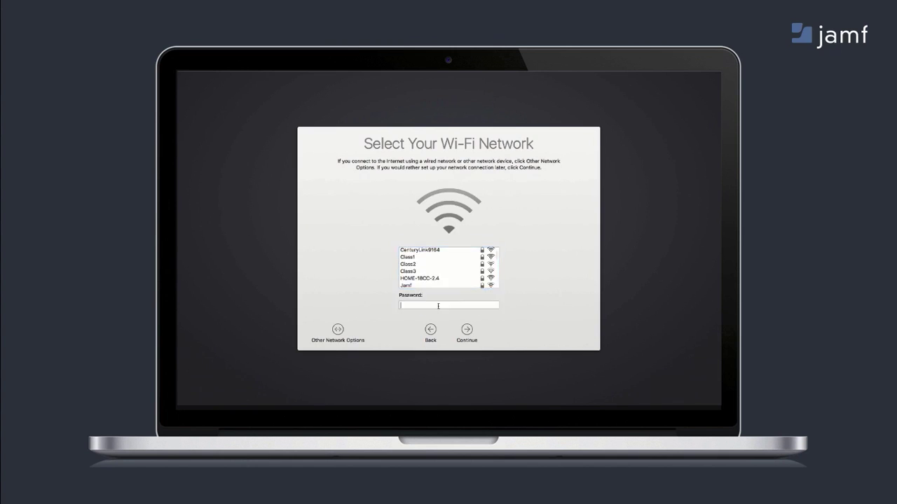
pyautogui.write('••••••••••••')
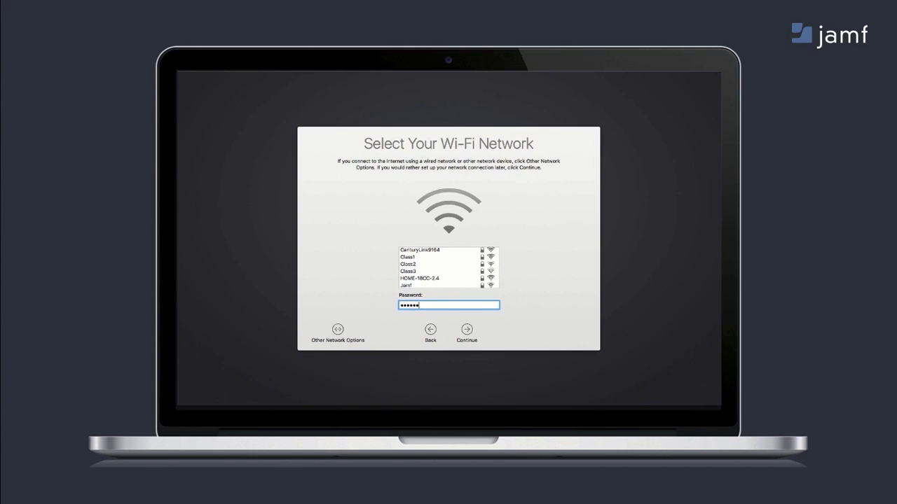
pyautogui.click(459, 339)
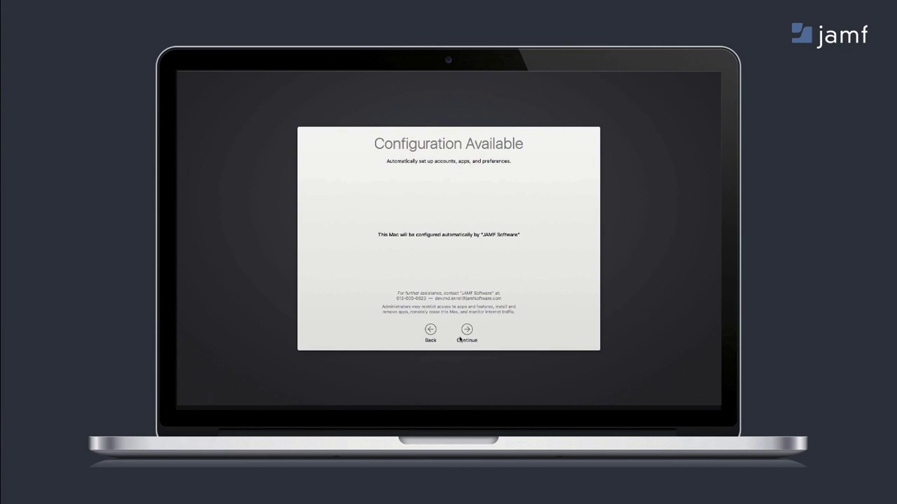
# Accept the automatic configuration and create the prefilled computer account, entering and verifying the account password.
pyautogui.click(468, 332)
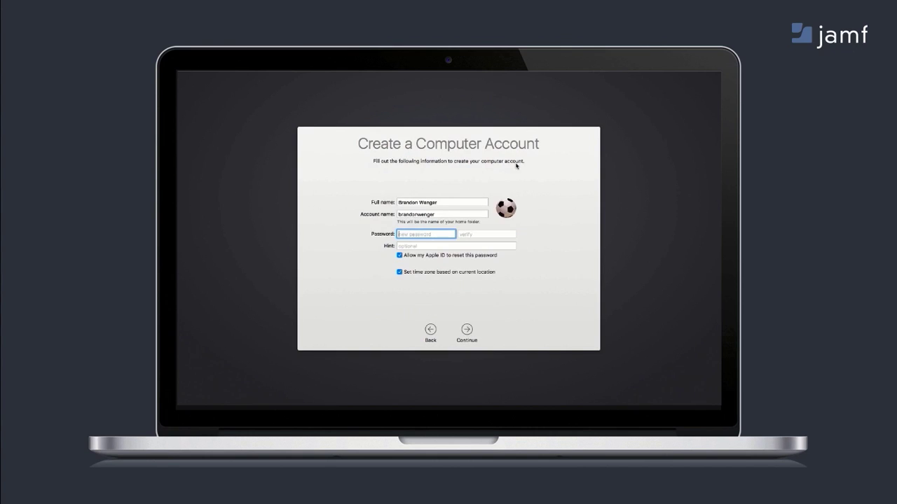
pyautogui.write('********')
pyautogui.press('Tab')
pyautogui.write('********')
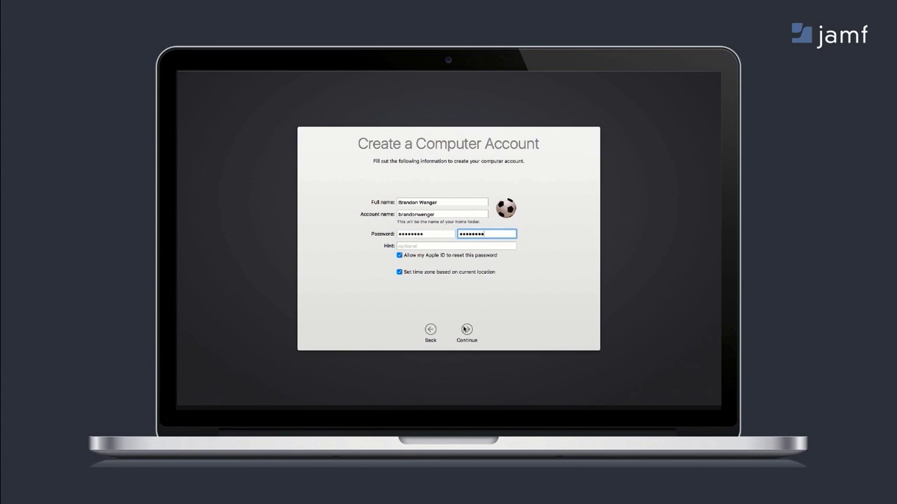
pyautogui.click(466, 329)
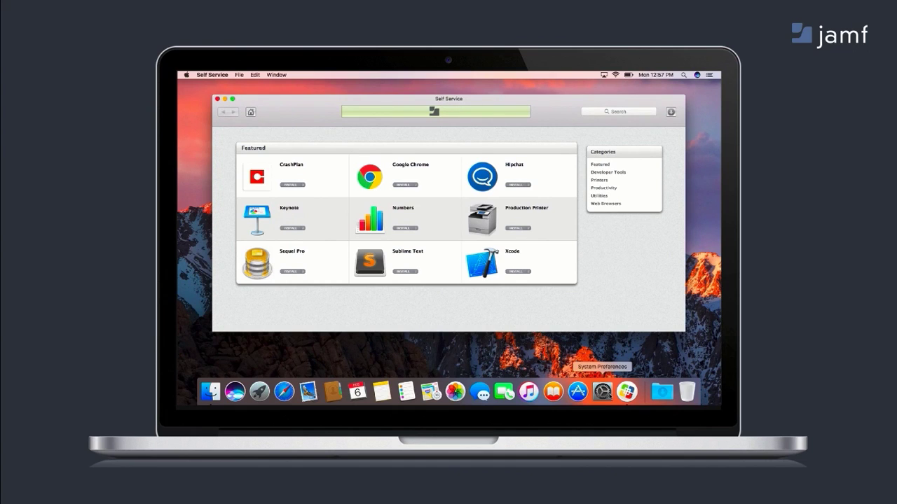
# Switch to System Preferences and view the Mac's installed profiles.
pyautogui.click(603, 393)
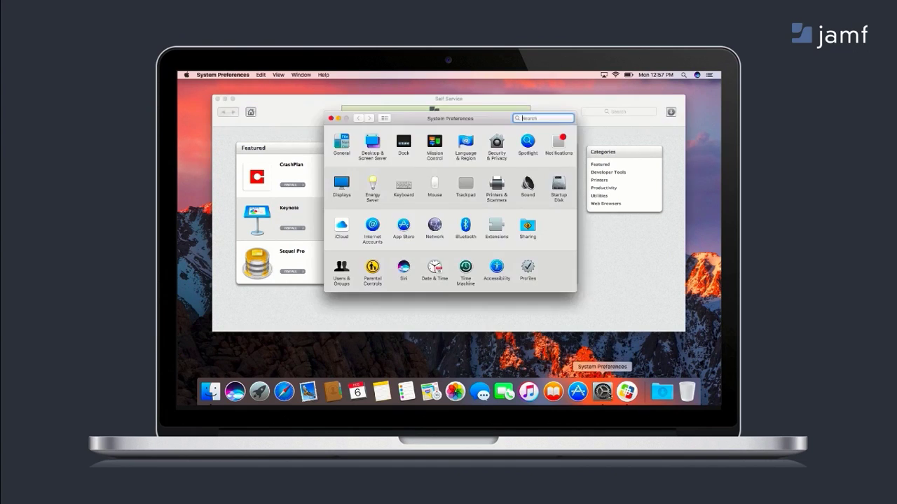
pyautogui.click(529, 267)
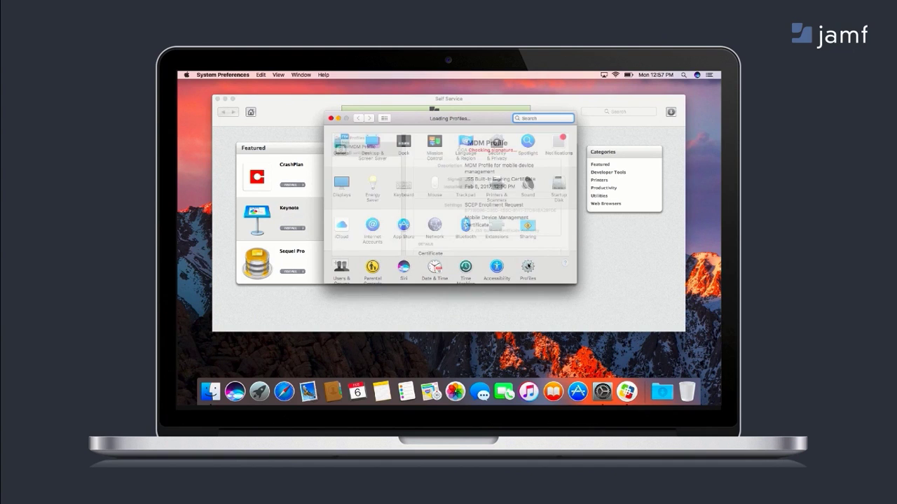